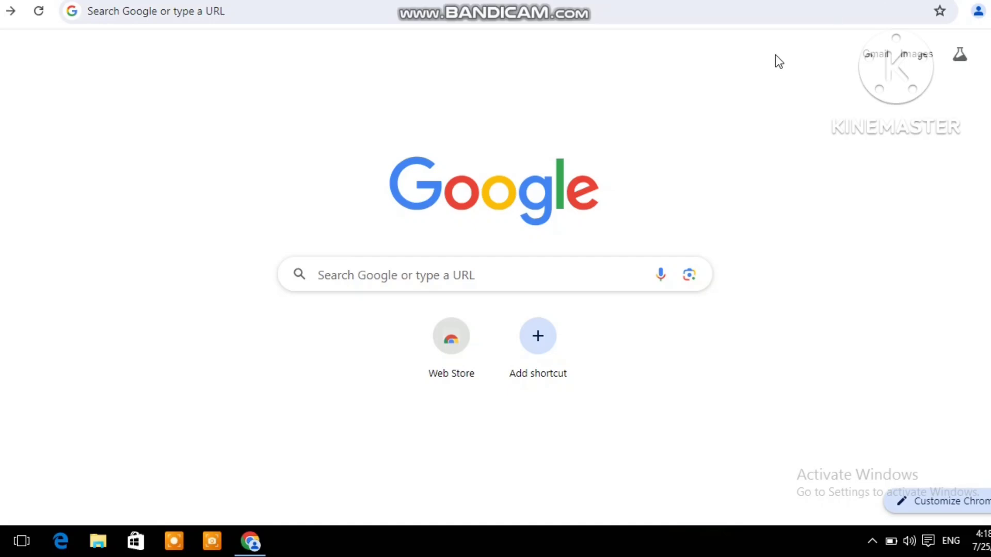
Search Google for "inspire award" and open the INSPIRE Awards - MANAK website from the results.
left_click(346, 284)
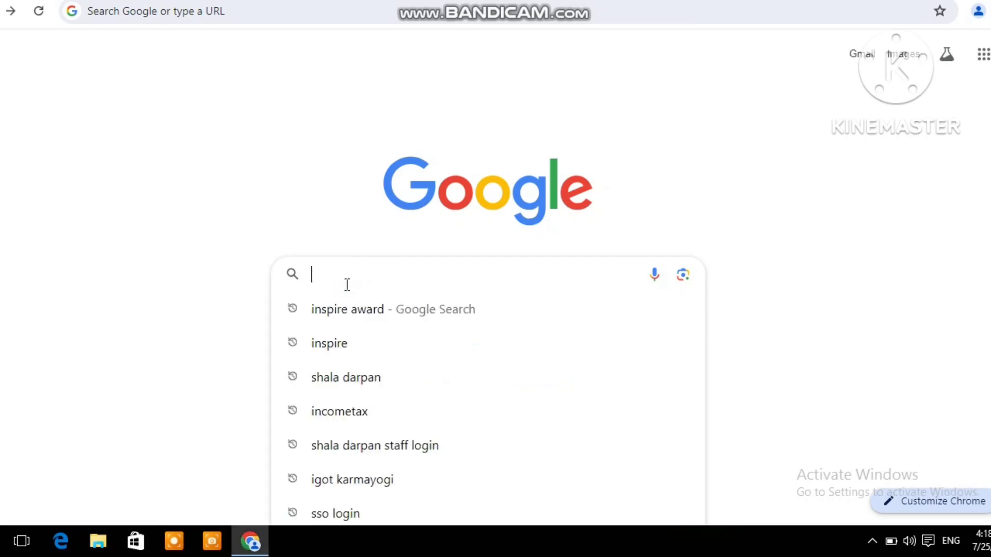
left_click(340, 313)
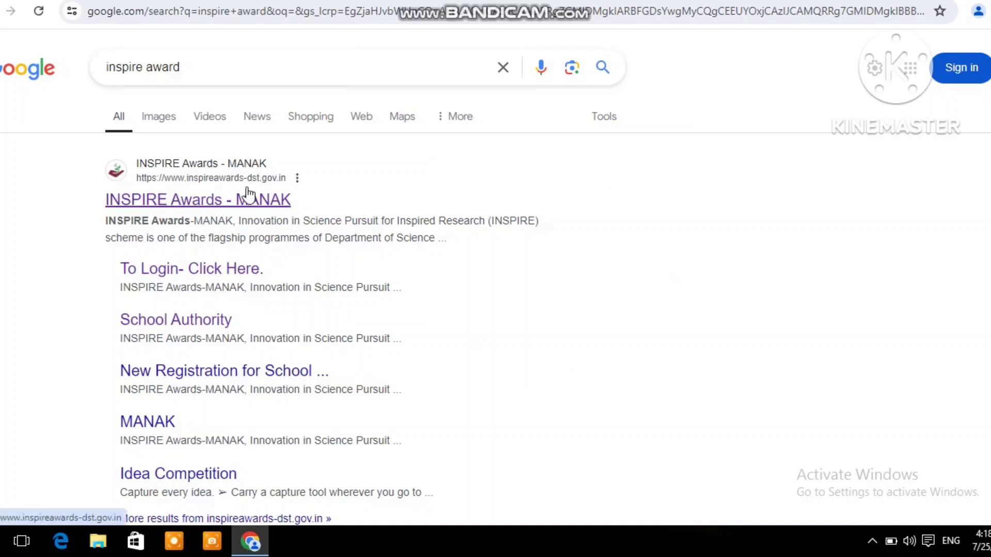
left_click(208, 204)
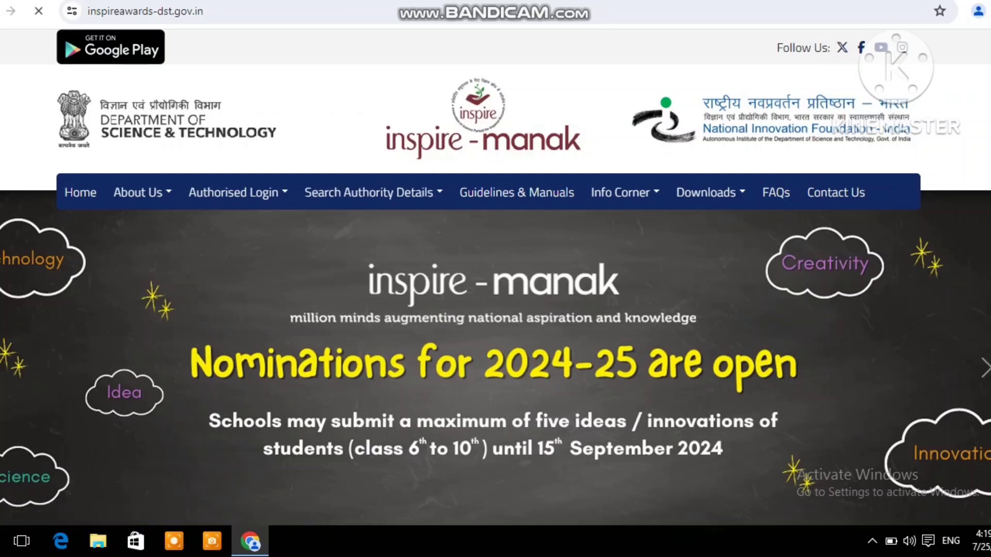
Open the School Authority section from the INSPIRE-MANAK home page.
scroll(495, 277, "down", 10)
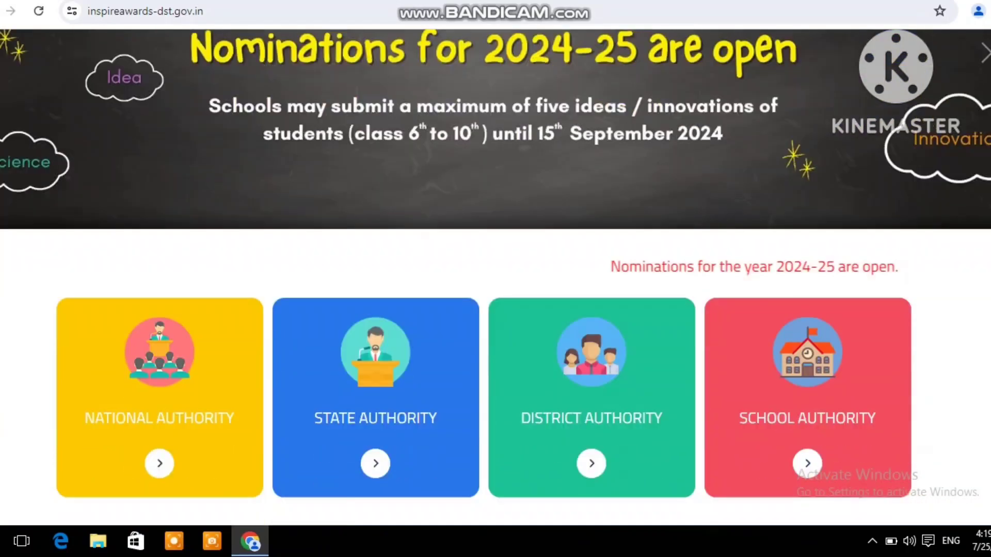
scroll(495, 277, "down", 1)
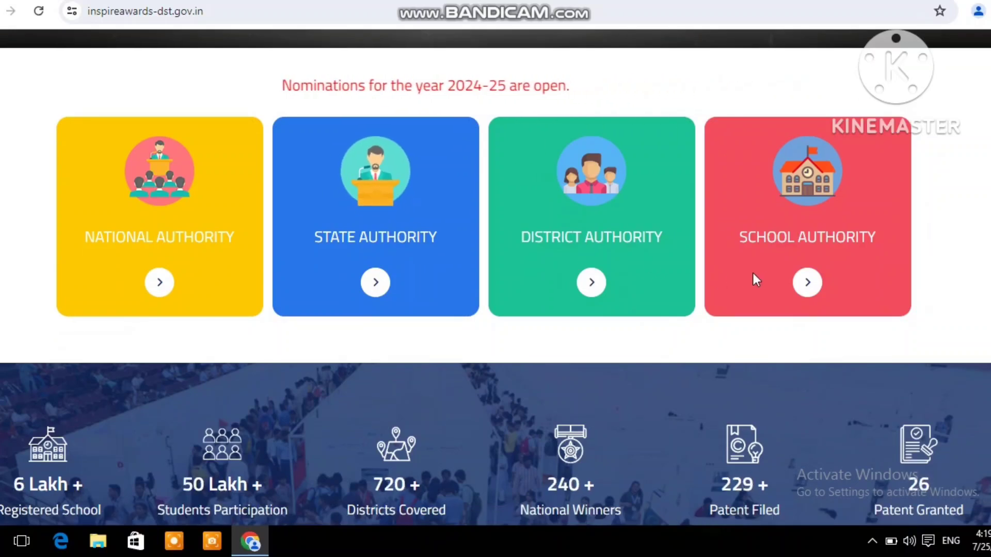
left_click(809, 282)
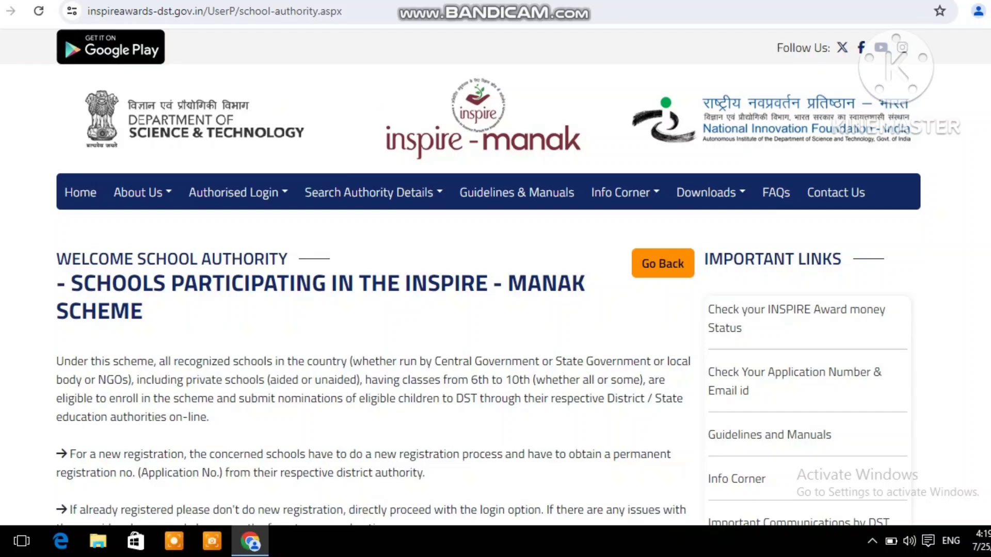
Go to the login form for schools that are already registered.
scroll(488, 273, "down", 1)
scroll(488, 274, "down", 1)
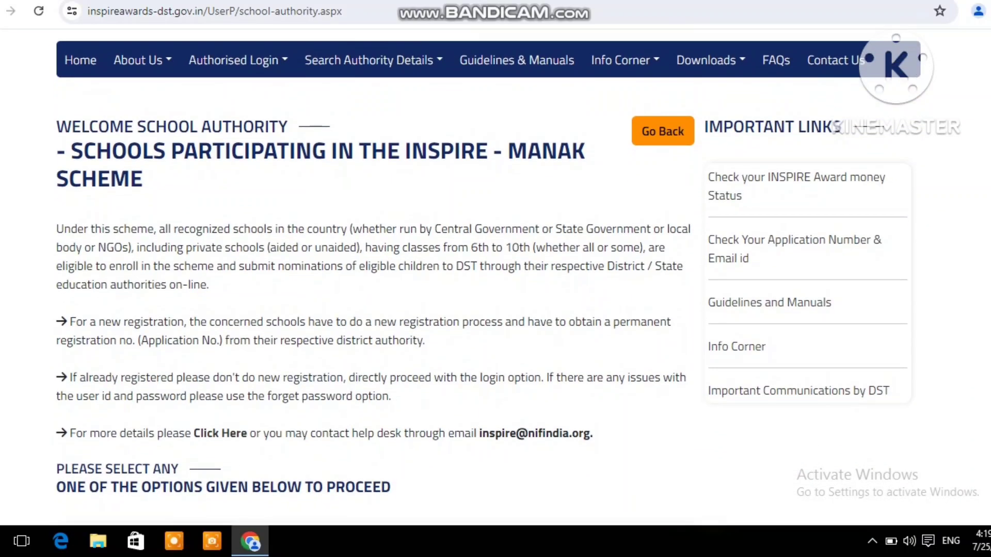
scroll(488, 274, "down", 1)
scroll(488, 274, "down", 1)
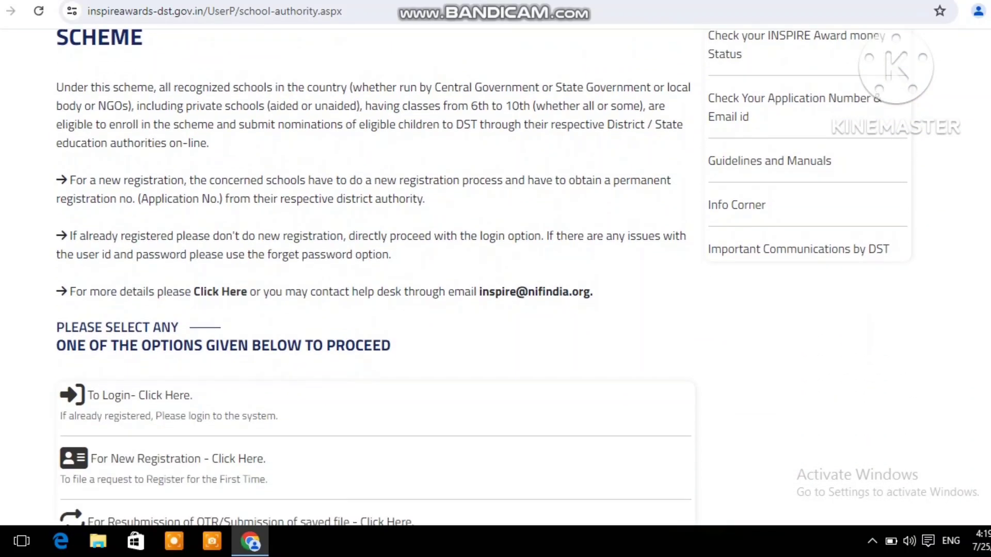
scroll(489, 274, "down", 1)
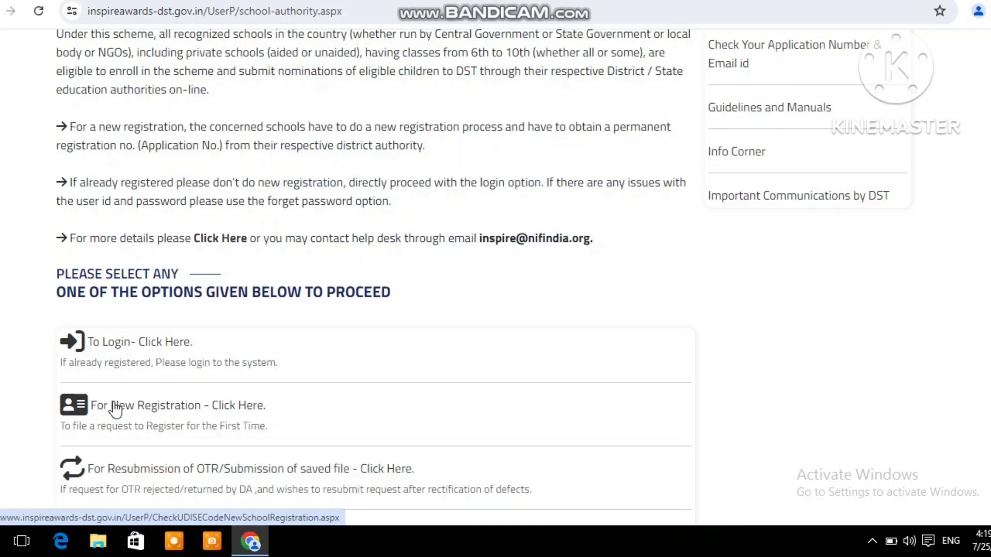
left_click(127, 344)
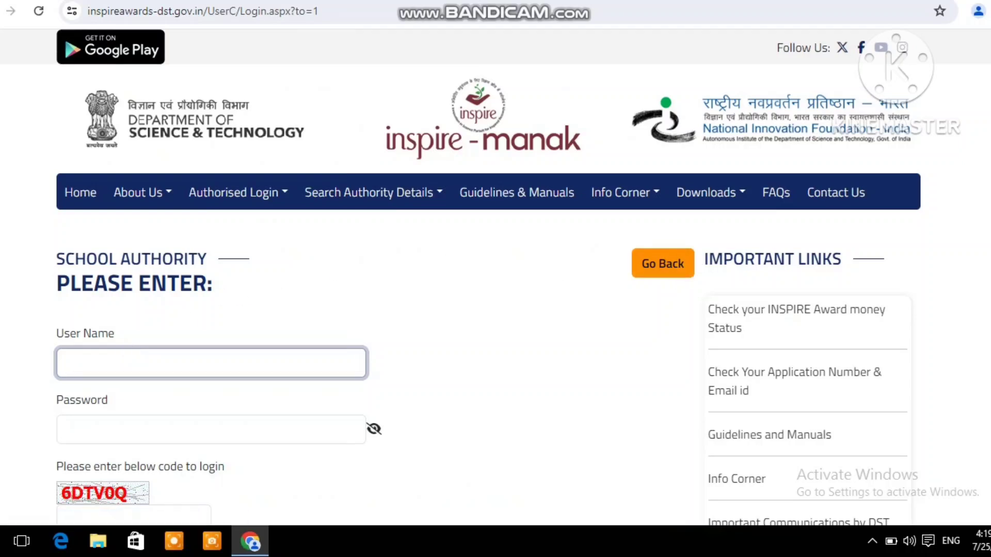
scroll(496, 279, "down", 1)
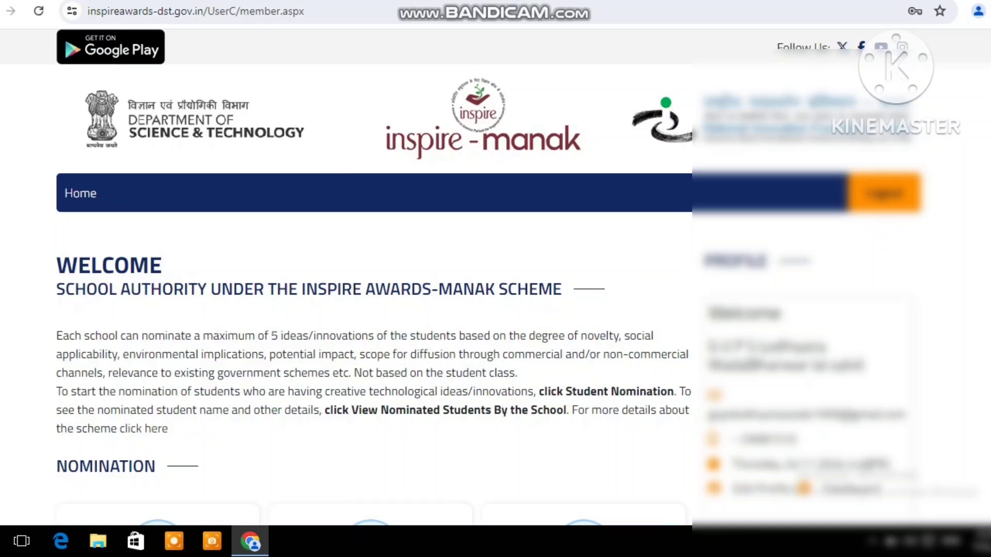
Open Students Nomination from the Nomination section of the school authority's welcome page.
scroll(372, 279, "down", 5)
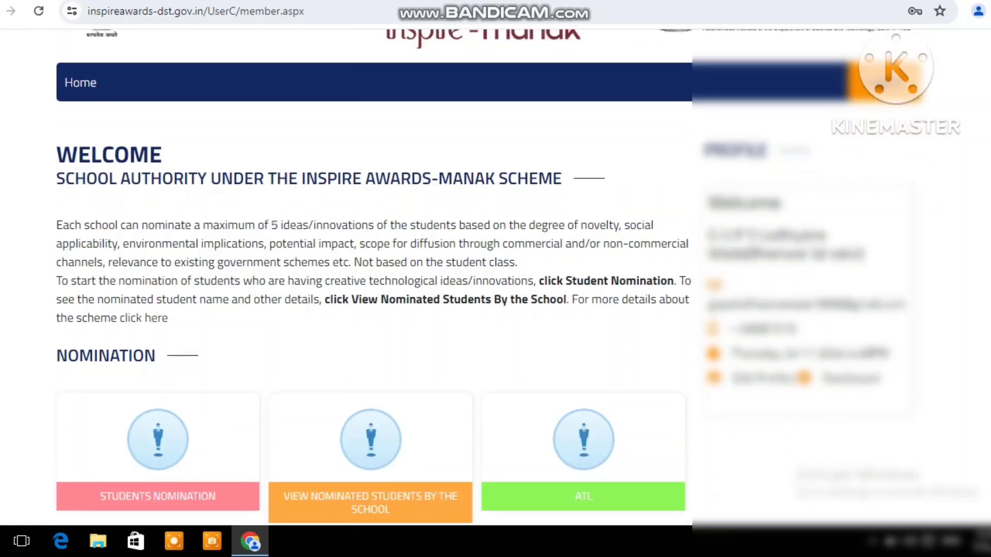
scroll(371, 279, "down", 2)
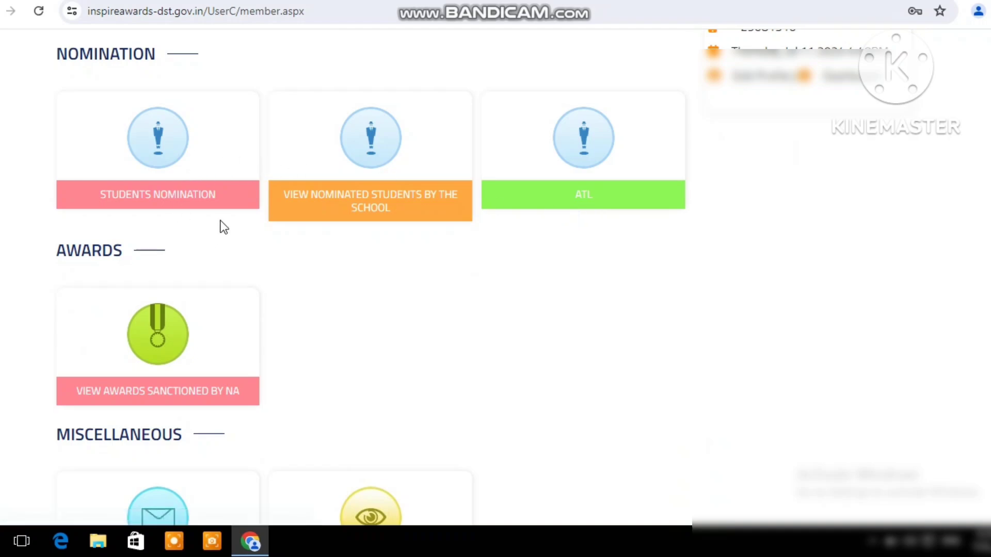
left_click(163, 195)
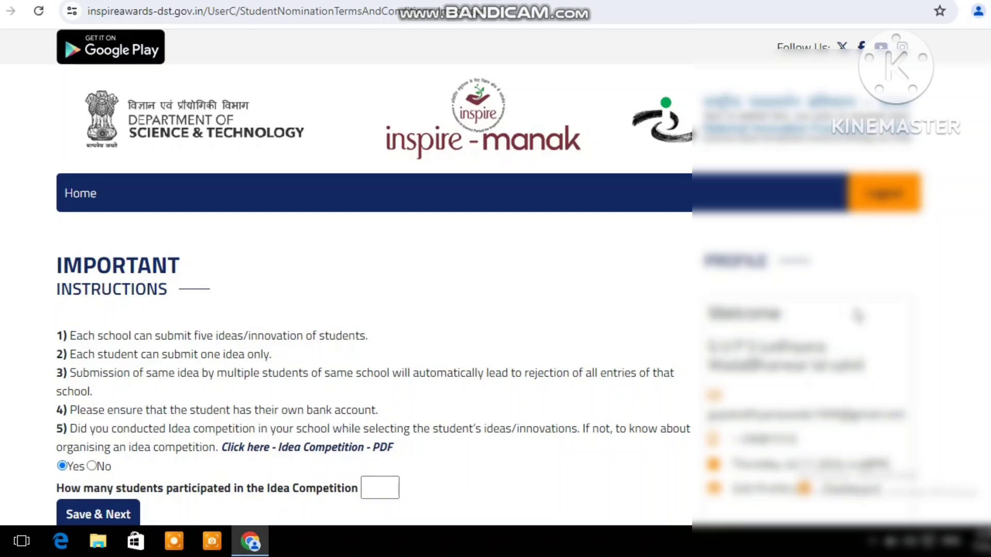
Go through the important and general nomination instructions, accept the read-and-understood declaration and continue.
scroll(587, 314, "down", 3)
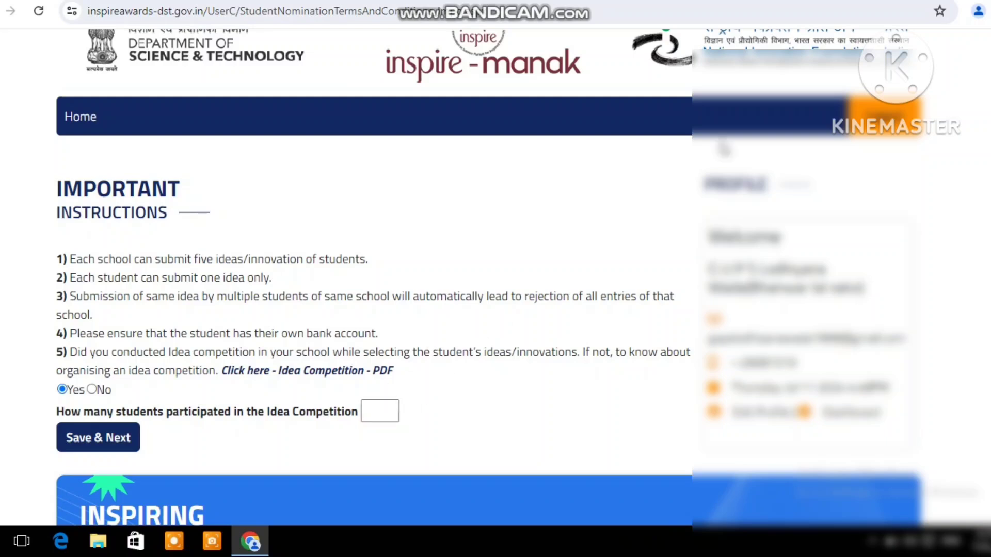
left_click(880, 1)
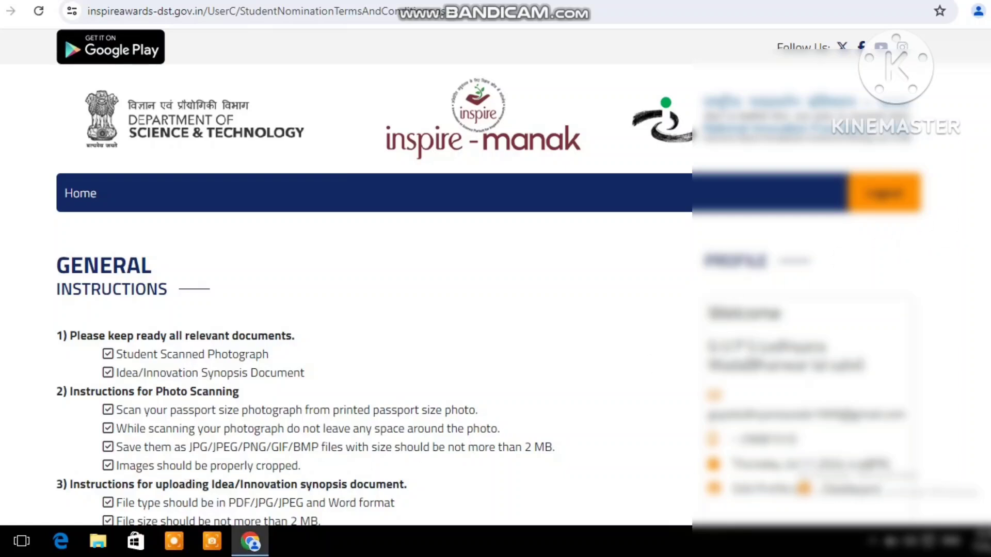
scroll(346, 278, "down", 1)
scroll(346, 277, "down", 4)
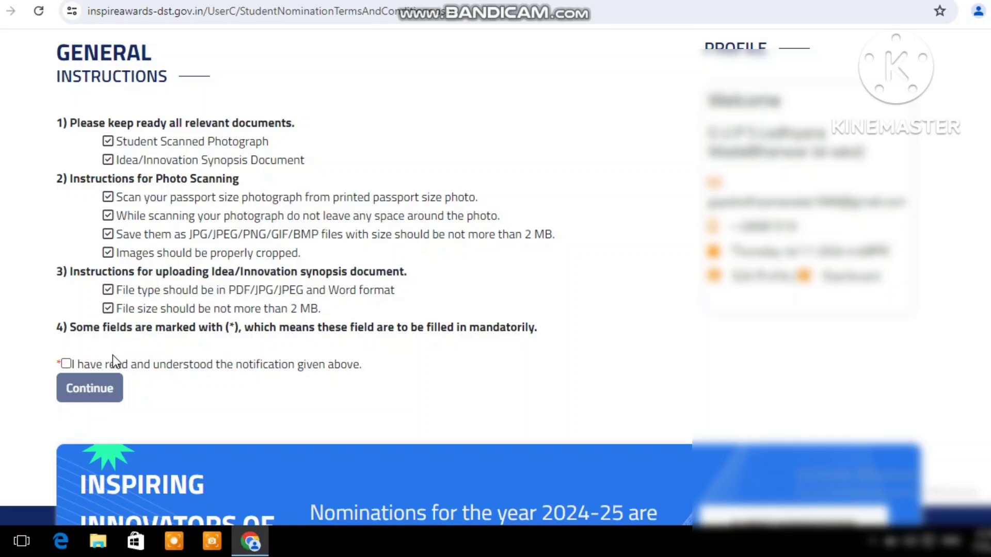
left_click(66, 364)
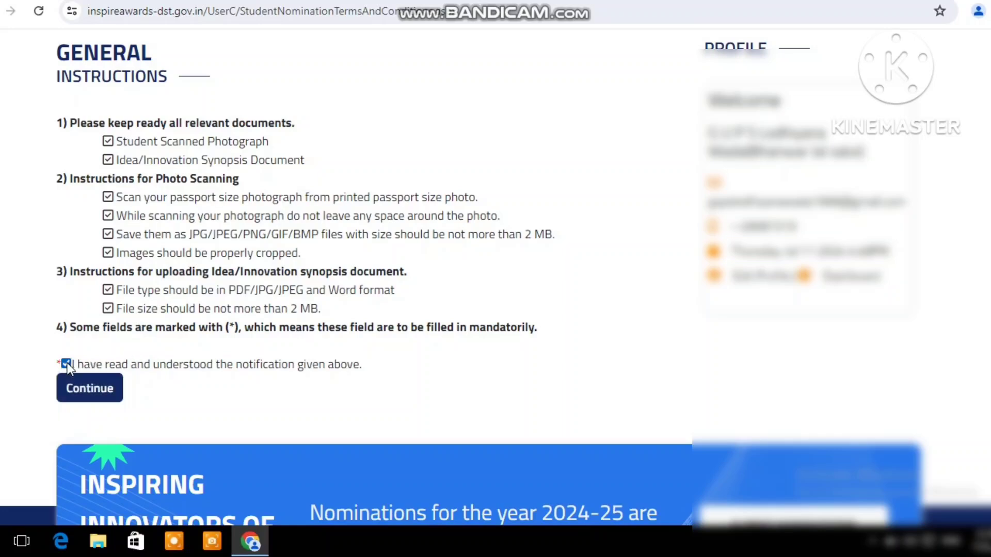
left_click(79, 387)
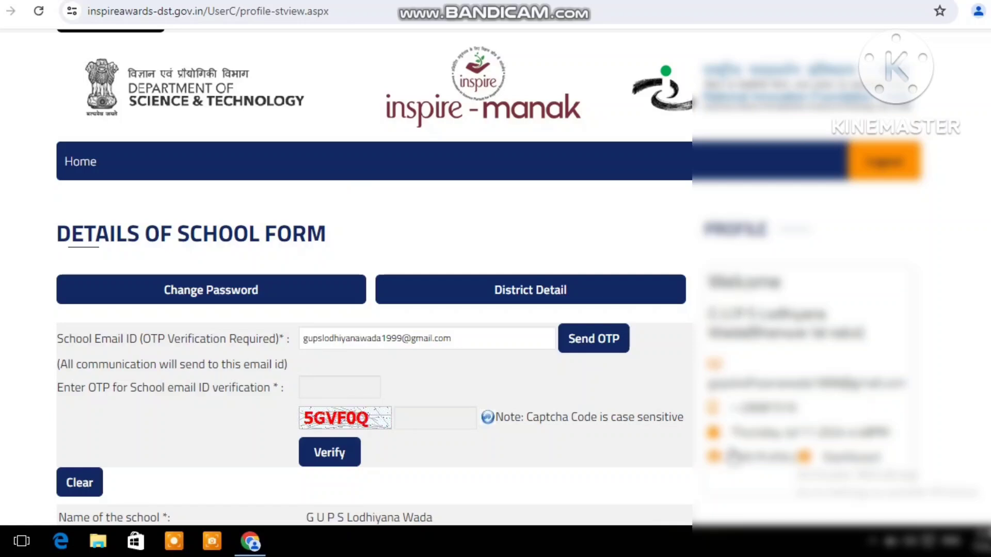
Open the school's profile form and review its registration, contact, geographic location and Brief about the school details.
left_click(747, 467)
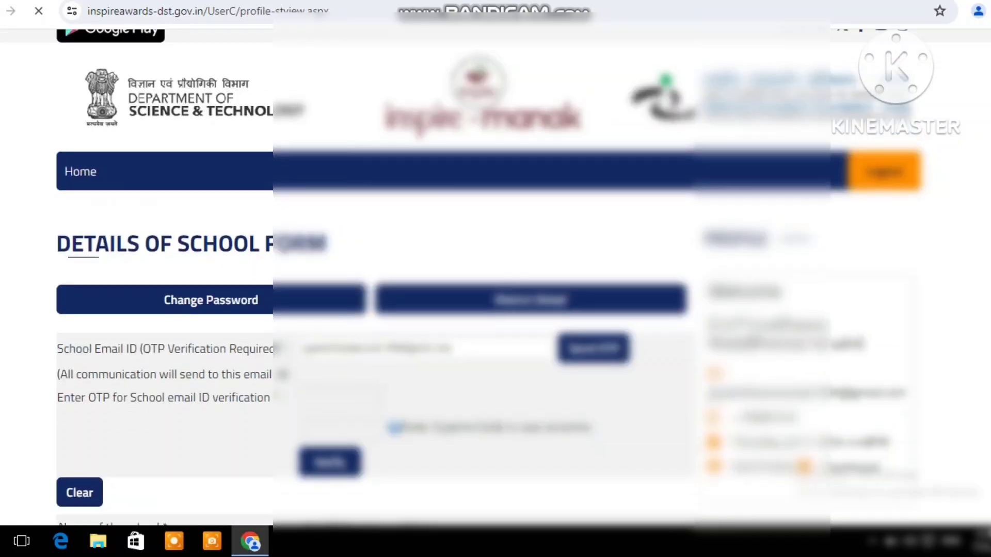
scroll(482, 276, "down", 1)
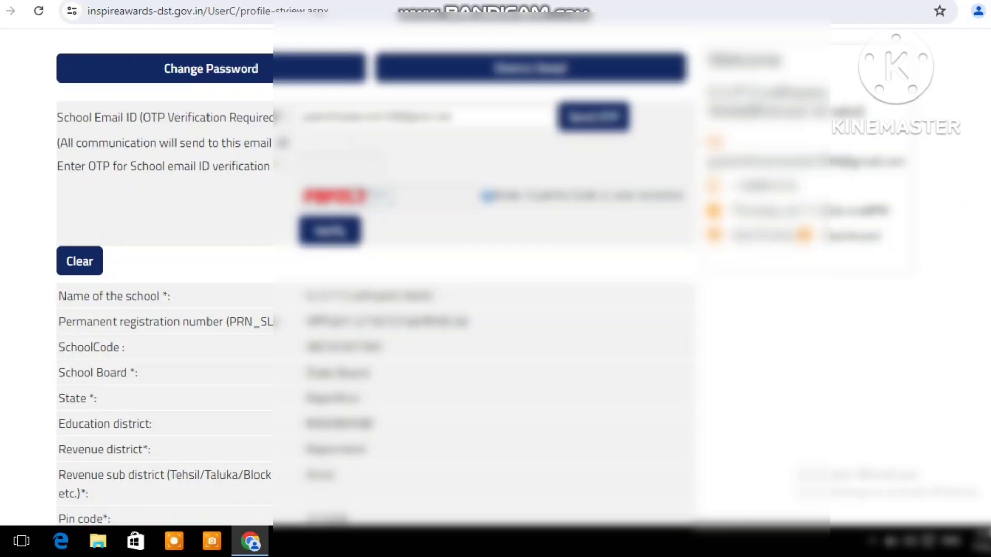
scroll(496, 278, "down", 2)
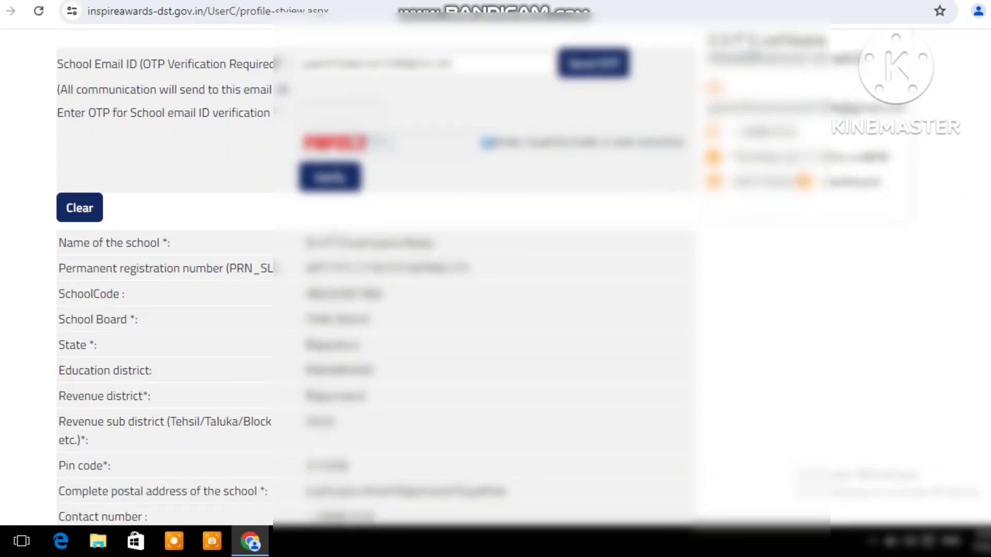
scroll(317, 297, "down", 2)
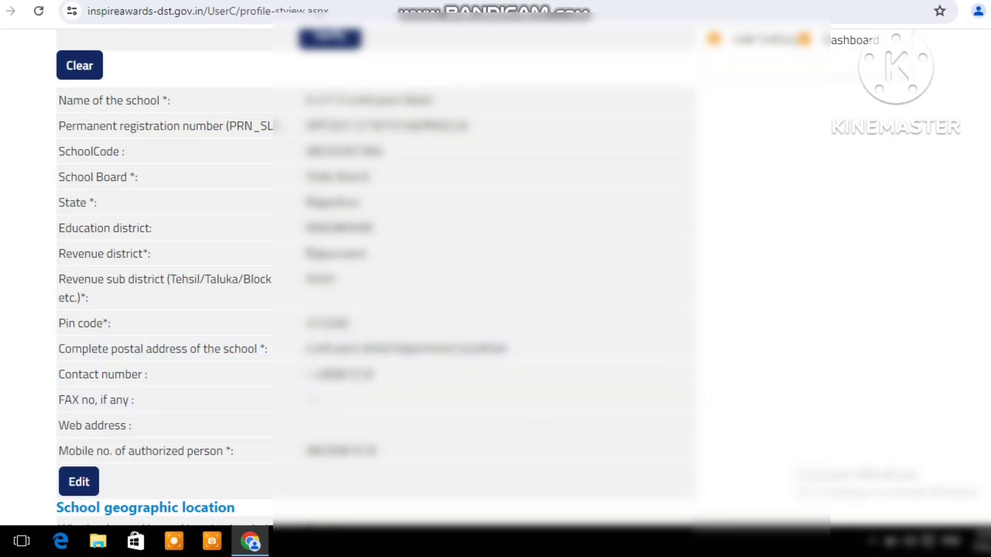
scroll(374, 276, "down", 5)
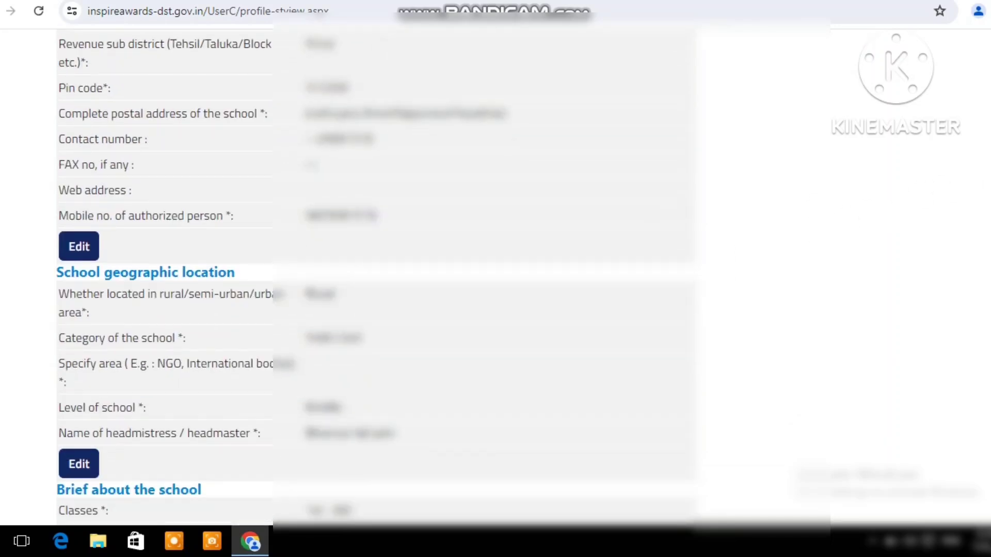
scroll(375, 276, "down", 1)
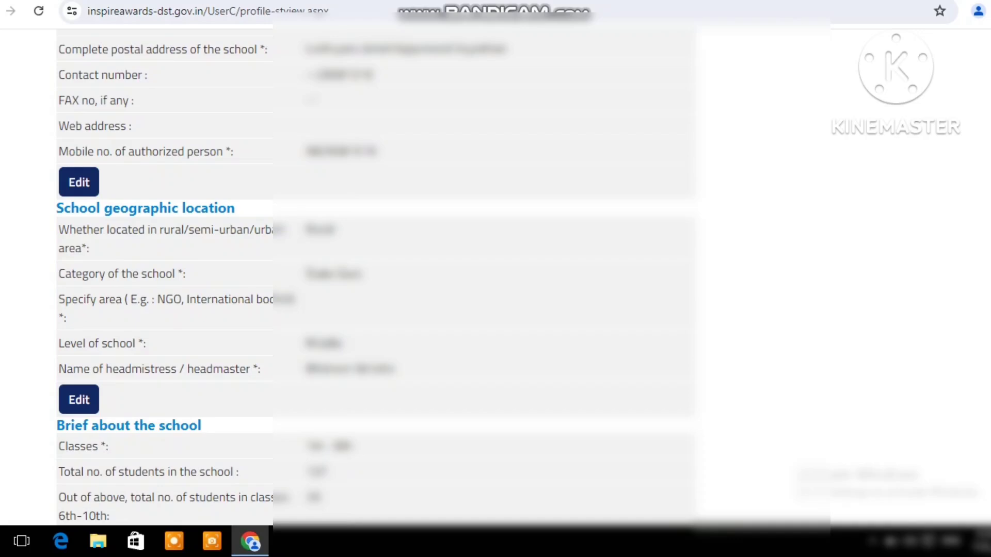
scroll(375, 276, "down", 1)
scroll(375, 277, "down", 1)
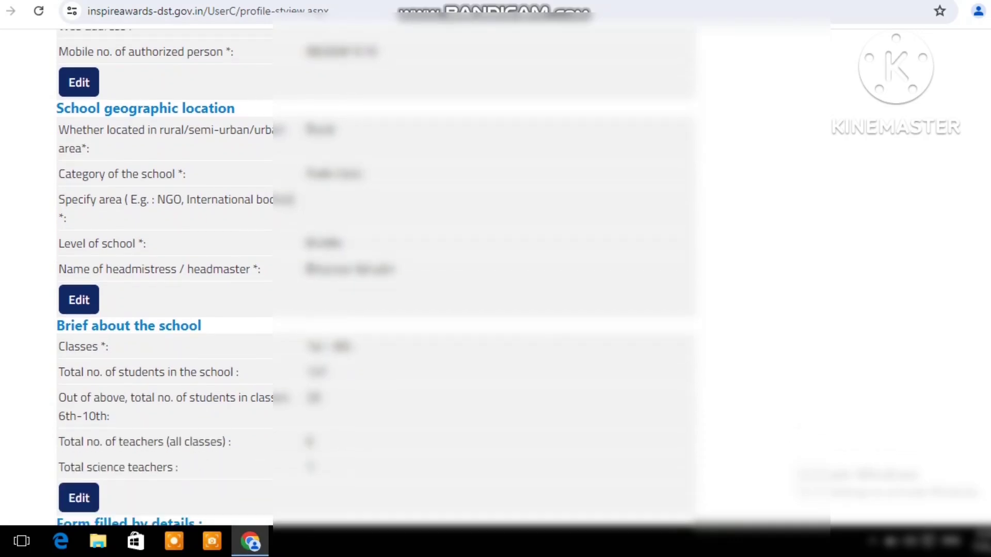
scroll(375, 276, "down", 1)
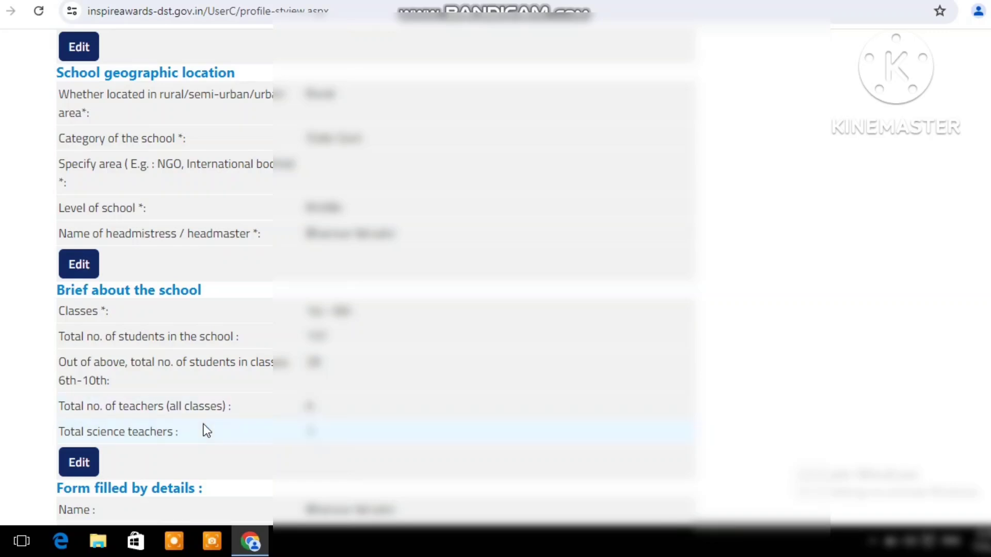
Open the Brief about the school section for editing and check the class 6th-10th student and total teacher fields.
left_click(80, 463)
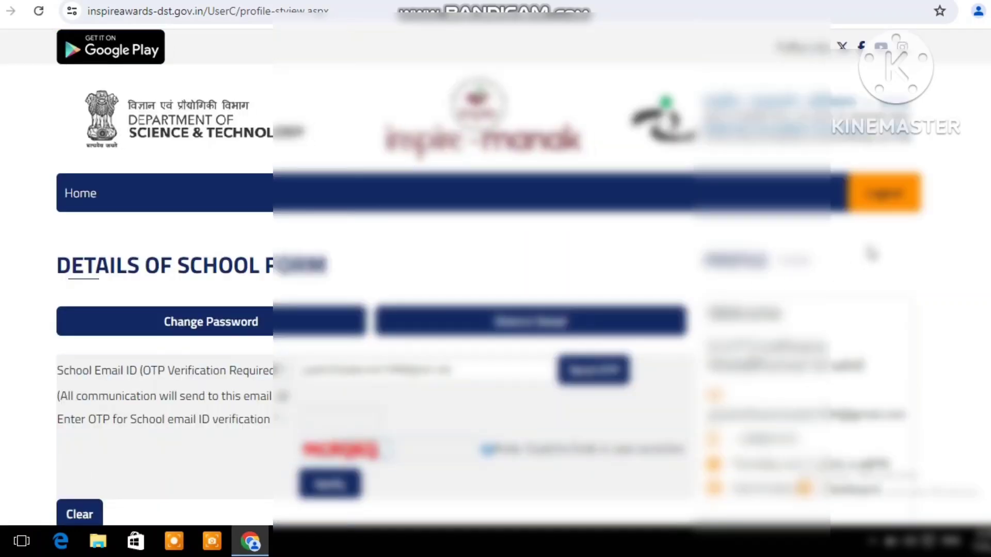
scroll(362, 279, "down", 13)
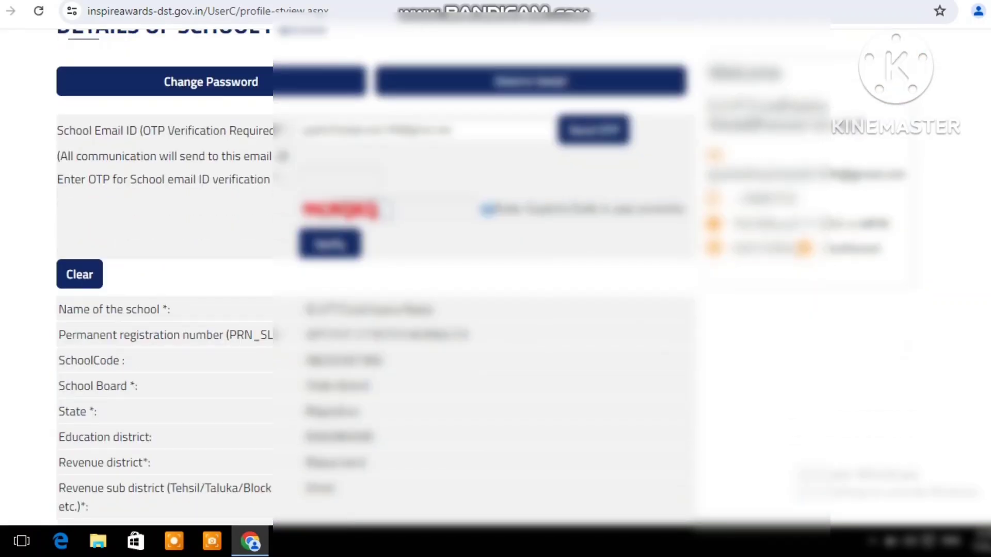
scroll(361, 279, "down", 7)
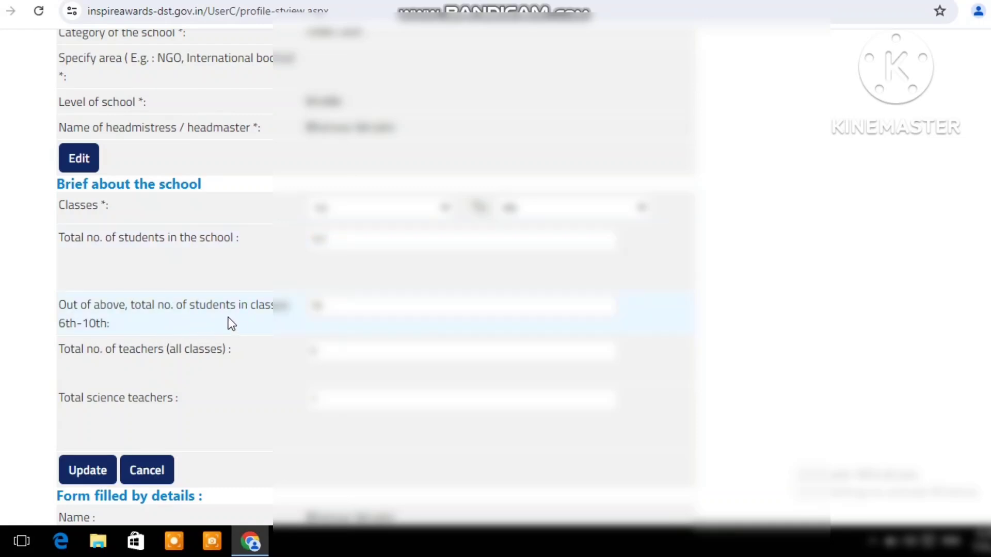
left_click(342, 306)
left_click(312, 355)
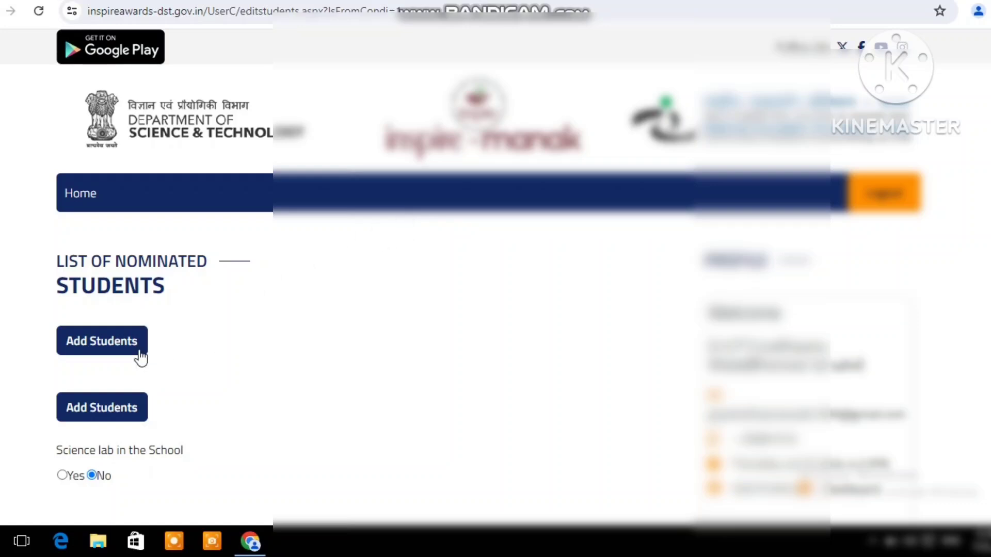
Add a new student to the nomination list and review the form's personal, idea/innovation and bank account fields.
left_click(102, 350)
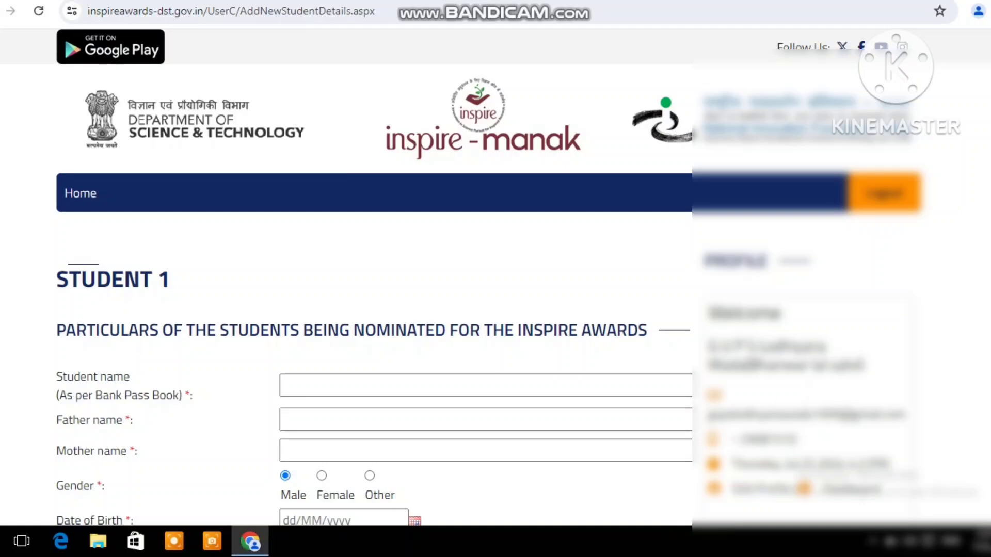
scroll(372, 278, "down", 5)
scroll(371, 279, "down", 2)
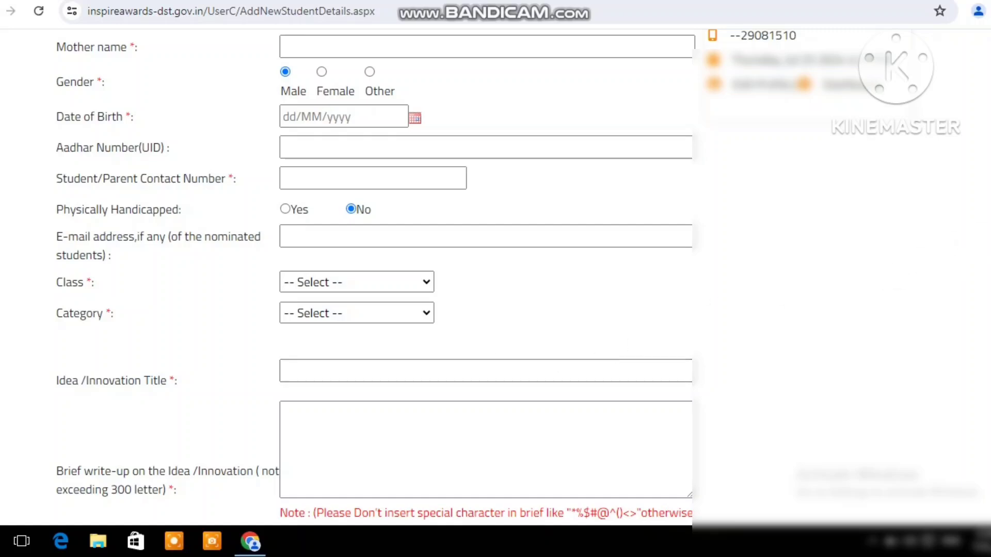
scroll(373, 274, "down", 5)
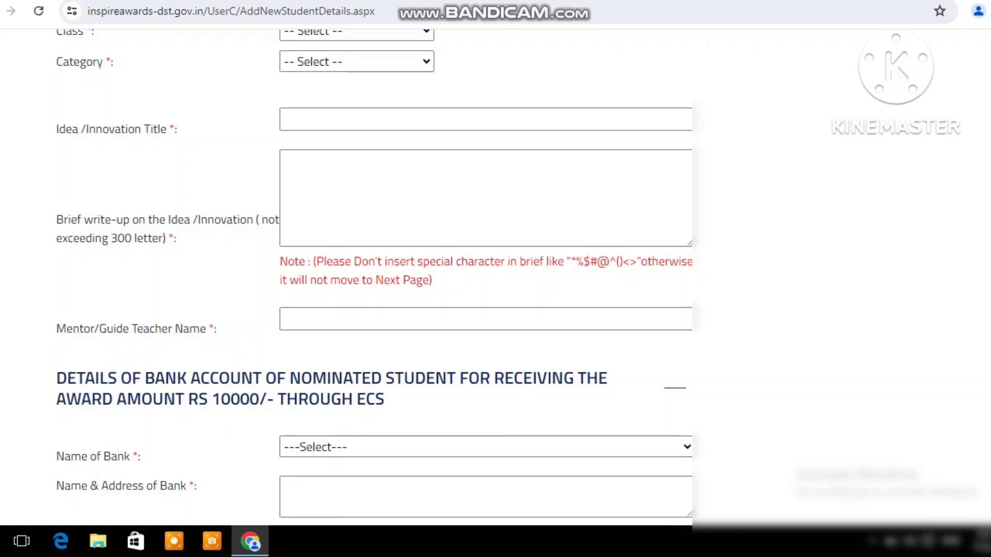
scroll(346, 279, "down", 5)
scroll(495, 289, "down", 1)
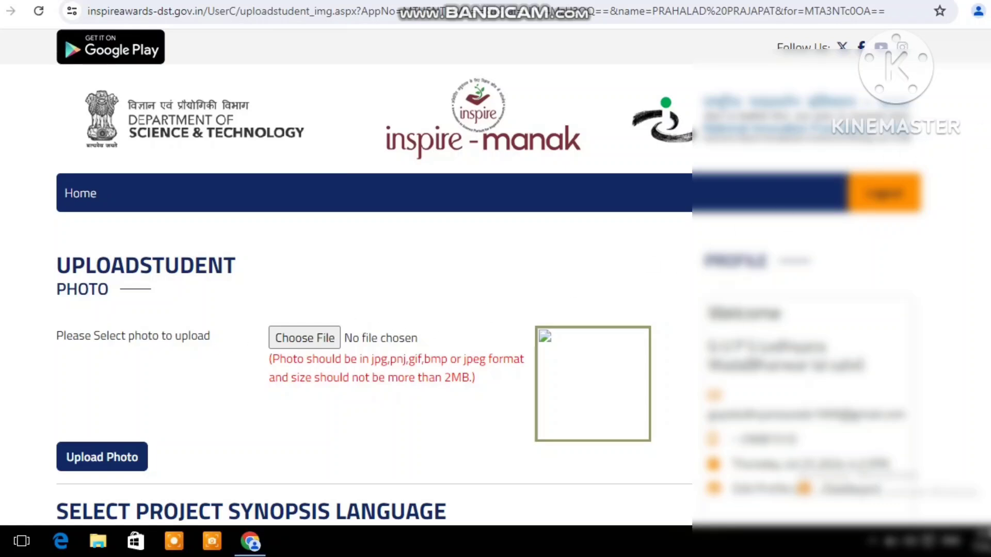
Set the project synopsis language to Hindi on the student's upload page.
scroll(496, 277, "down", 3)
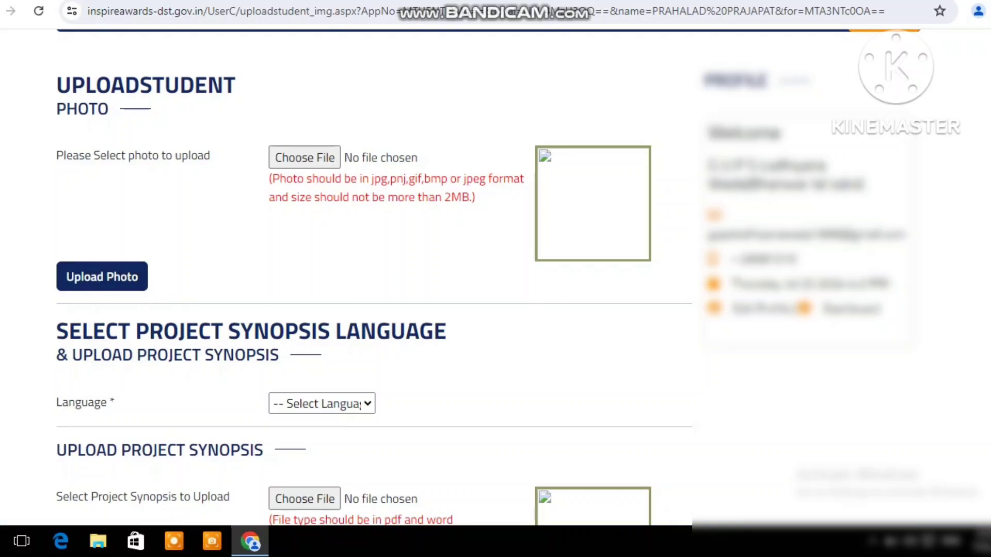
scroll(948, 164, "down", 3)
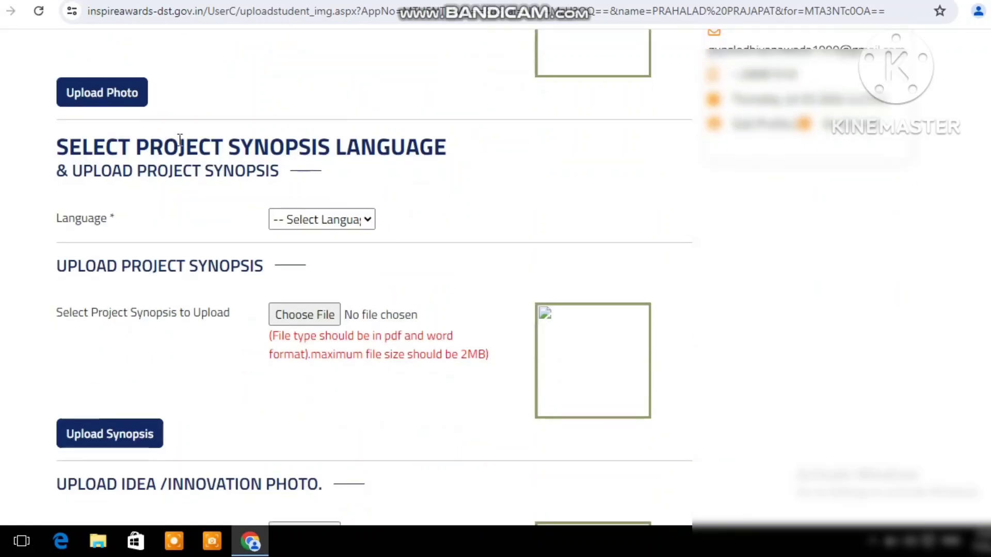
left_click(303, 220)
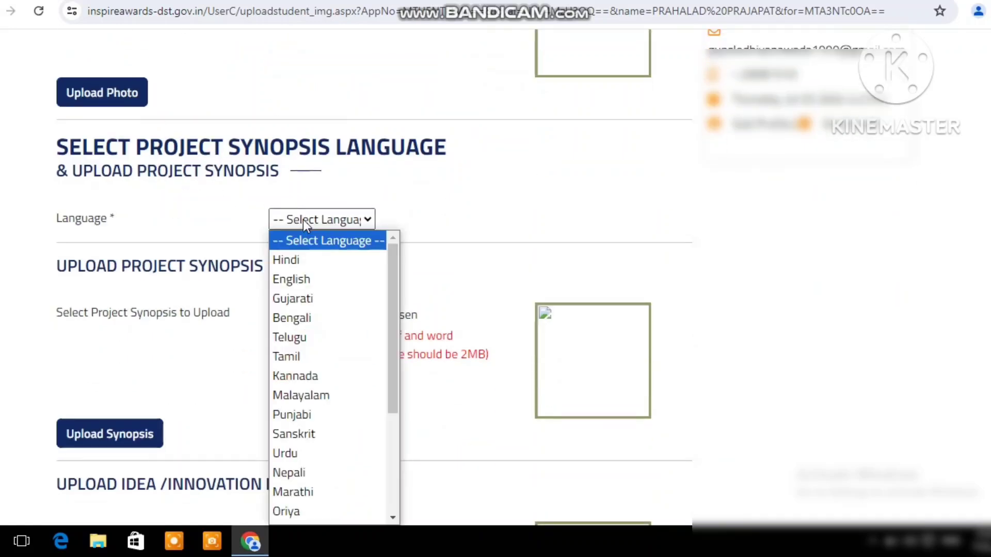
left_click(301, 259)
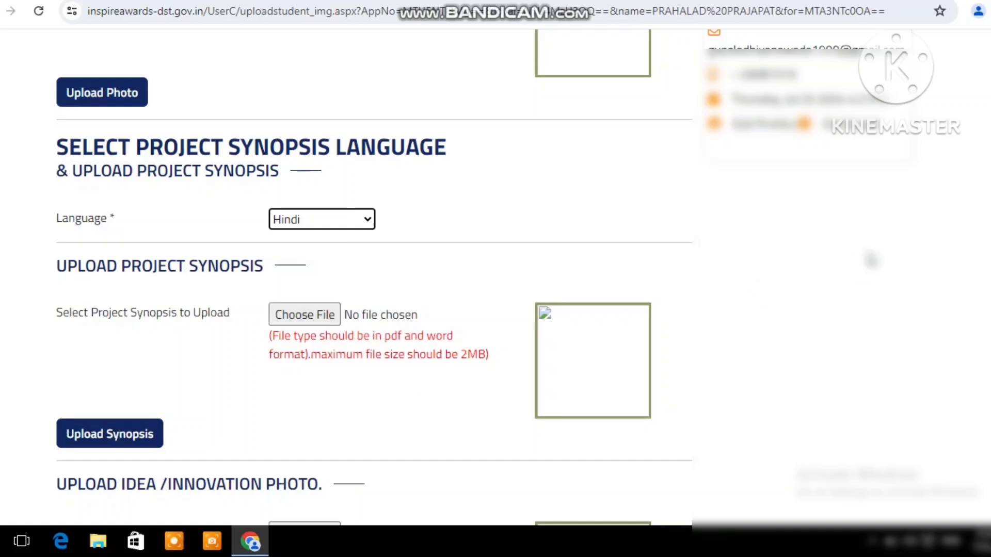
Review the upload sections for the project synopsis, idea/innovation photo, video/audio and passbook photo, including their file format and size limits.
scroll(371, 279, "down", 5)
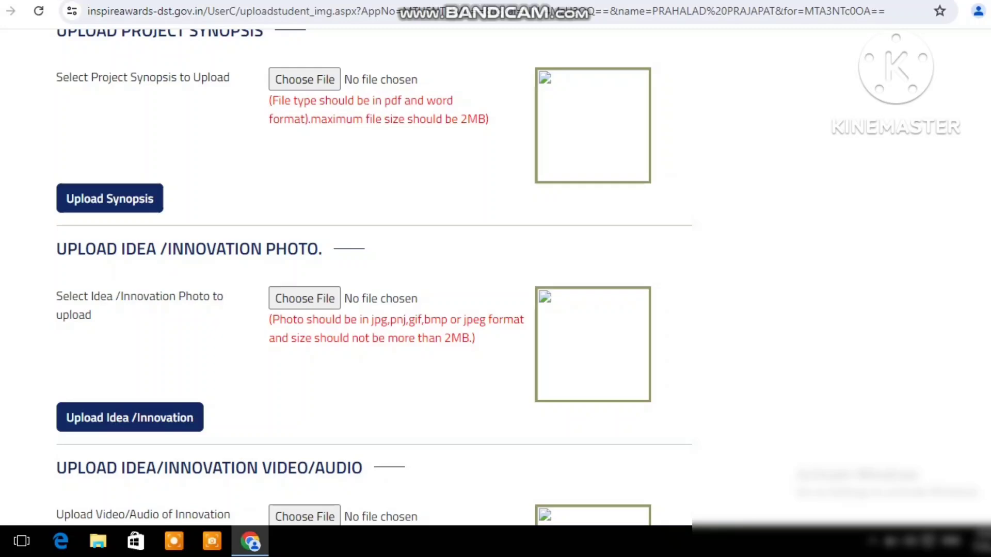
scroll(373, 278, "up", 4)
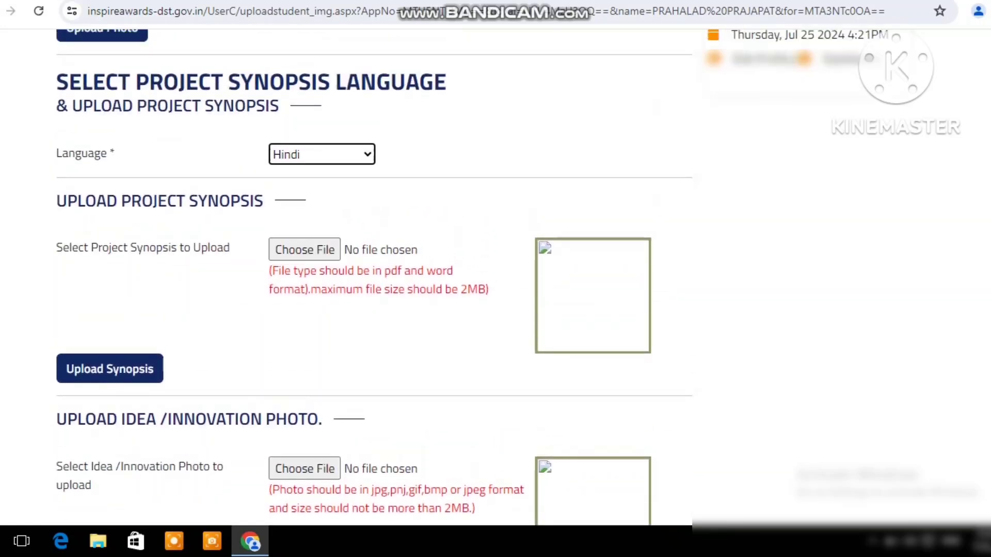
scroll(374, 277, "down", 9)
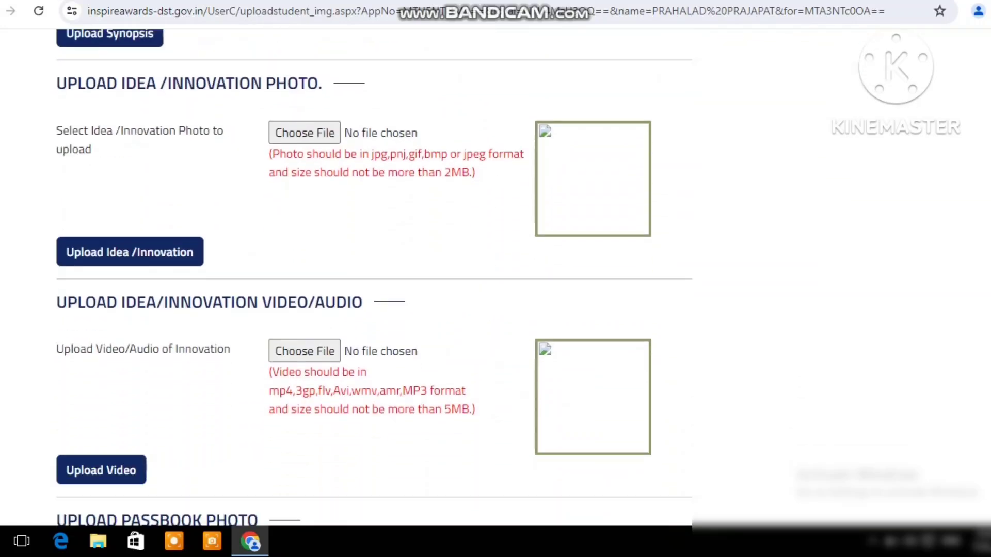
scroll(252, 247, "down", 4)
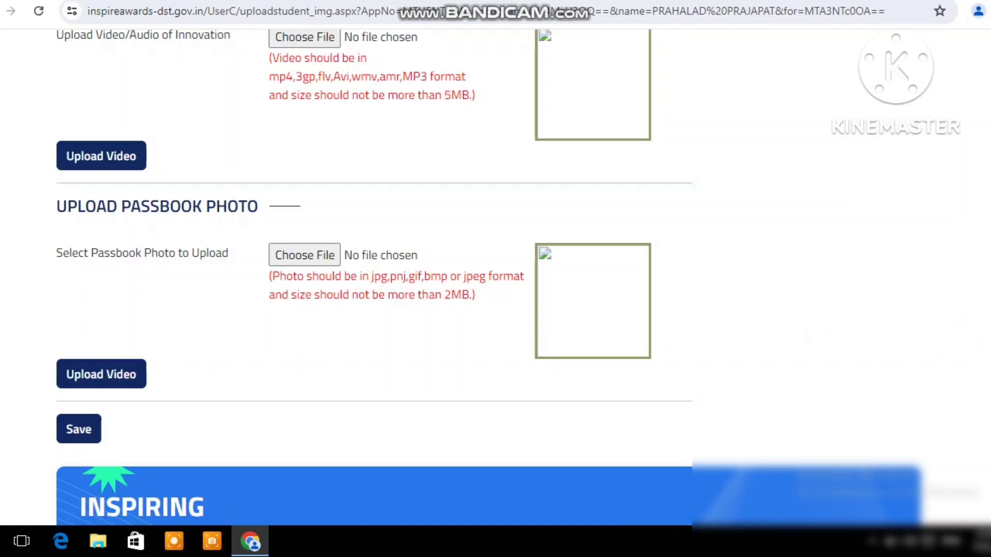
scroll(374, 279, "down", 1)
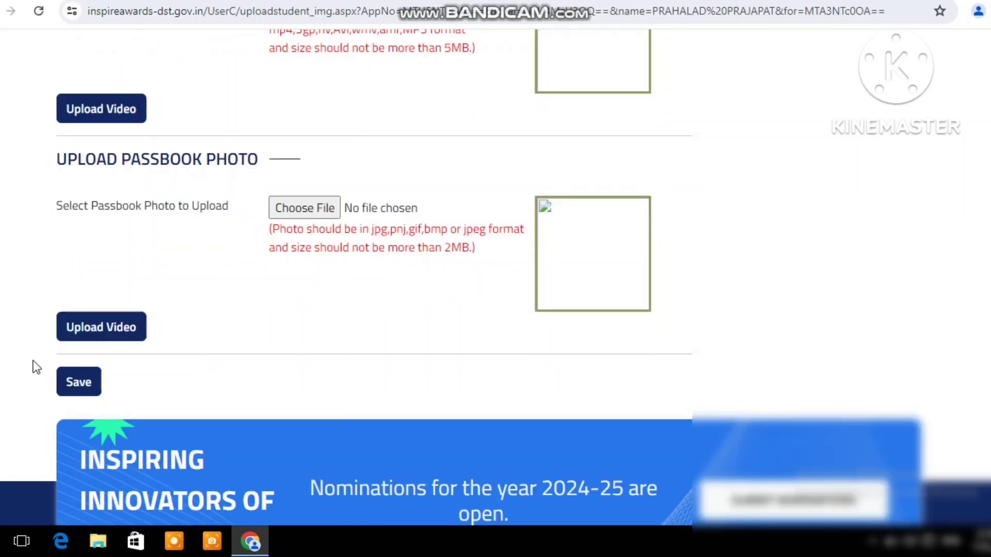